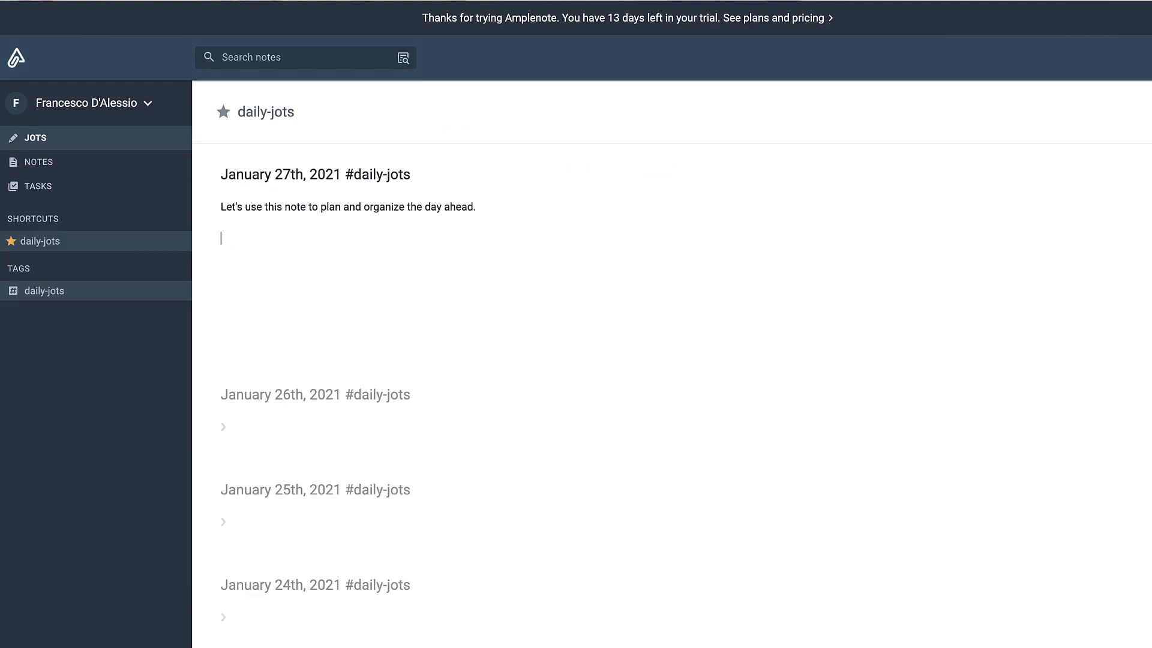
Begin the first task 'Record Simpletivity feature' beneath the planning line in the January 27th jot.
{"action": "type", "text": "Record"}
{"action": "type", "text": " Sim"}
{"action": "type", "text": "pletivity feature"}
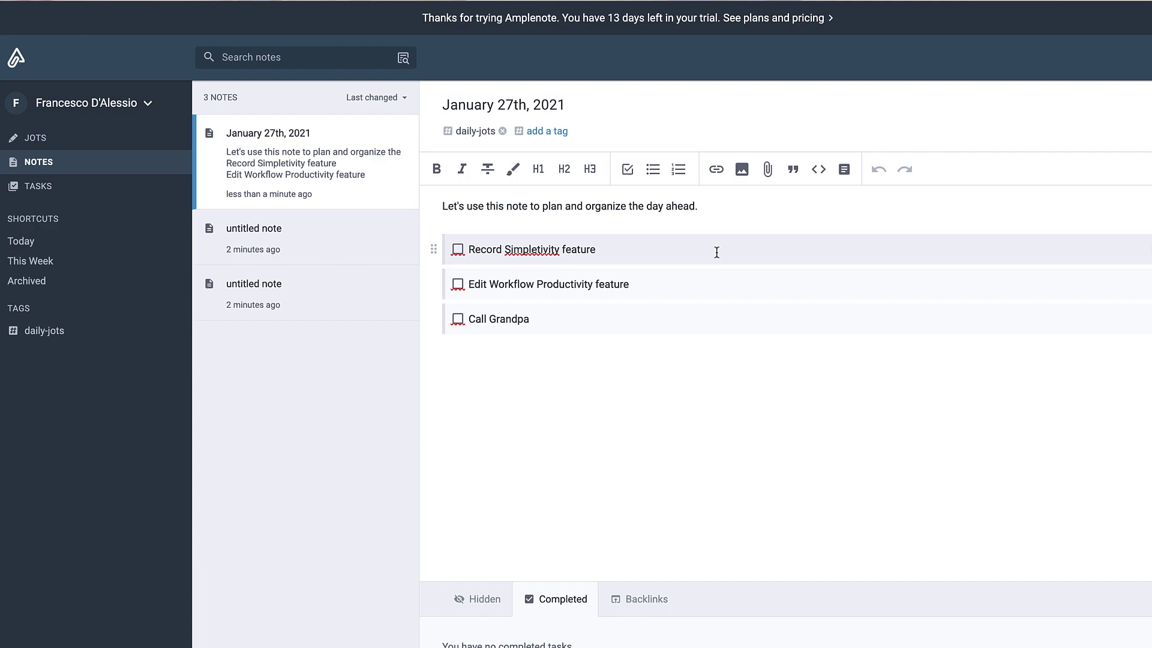
Expand the Record Simpletivity feature task's details panel.
{"action": "left_click", "coordinate": [786, 259]}
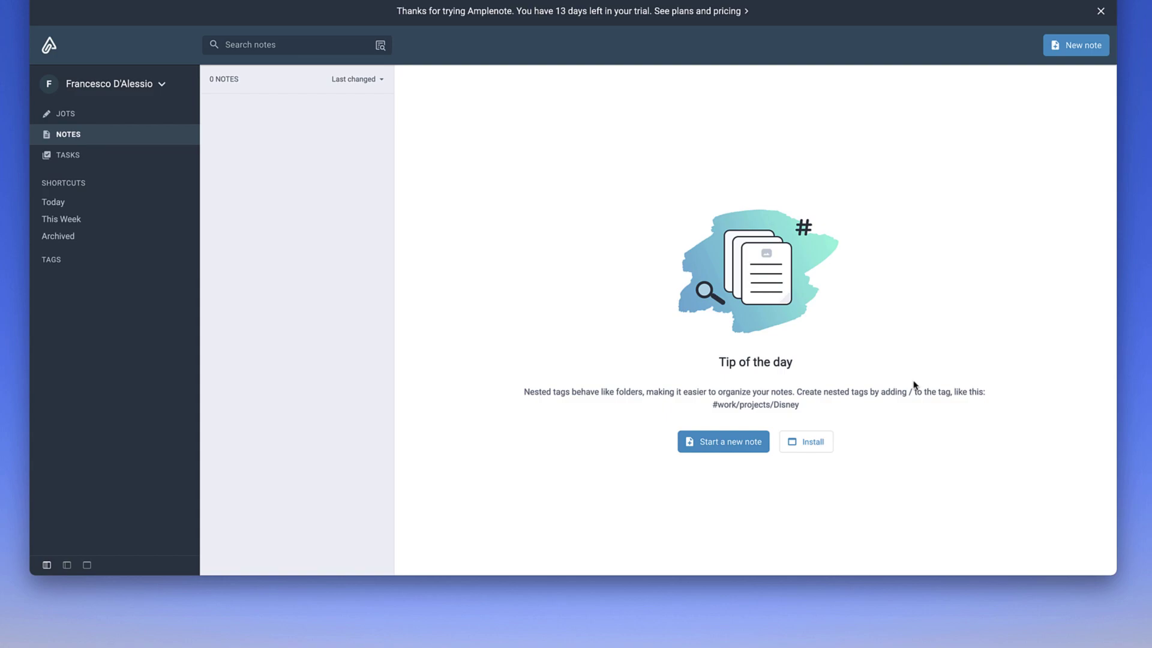
Create two blank untitled notes, then return to the empty January 27th, 2021 jot.
{"action": "left_click", "coordinate": [1078, 50]}
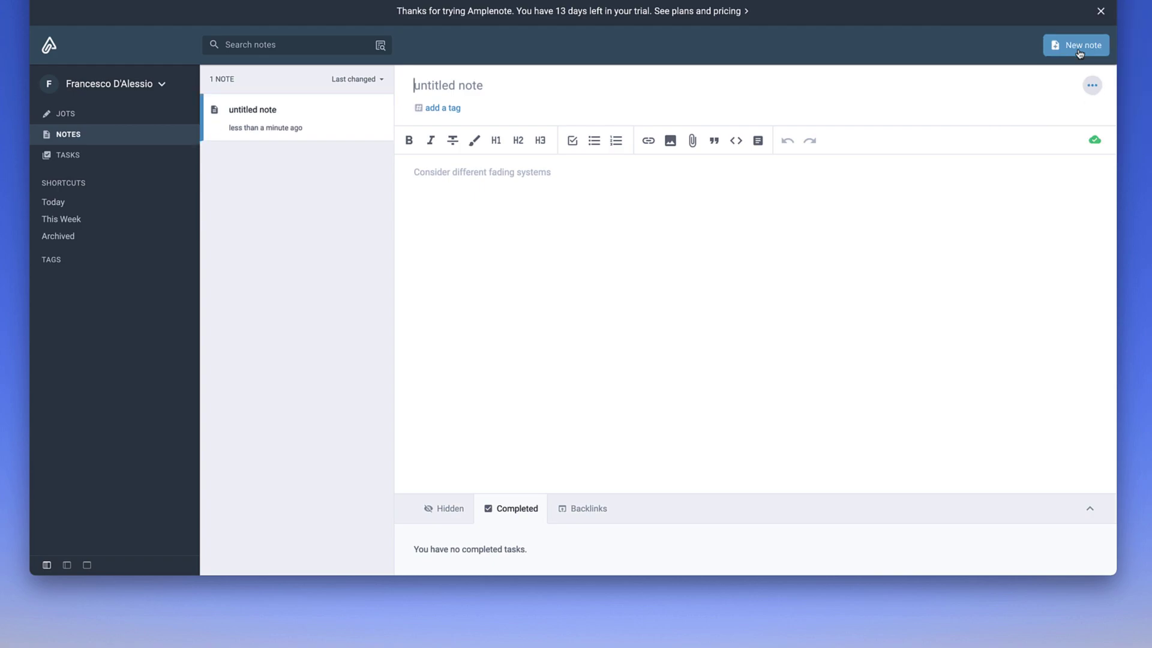
{"action": "left_click", "coordinate": [1080, 50]}
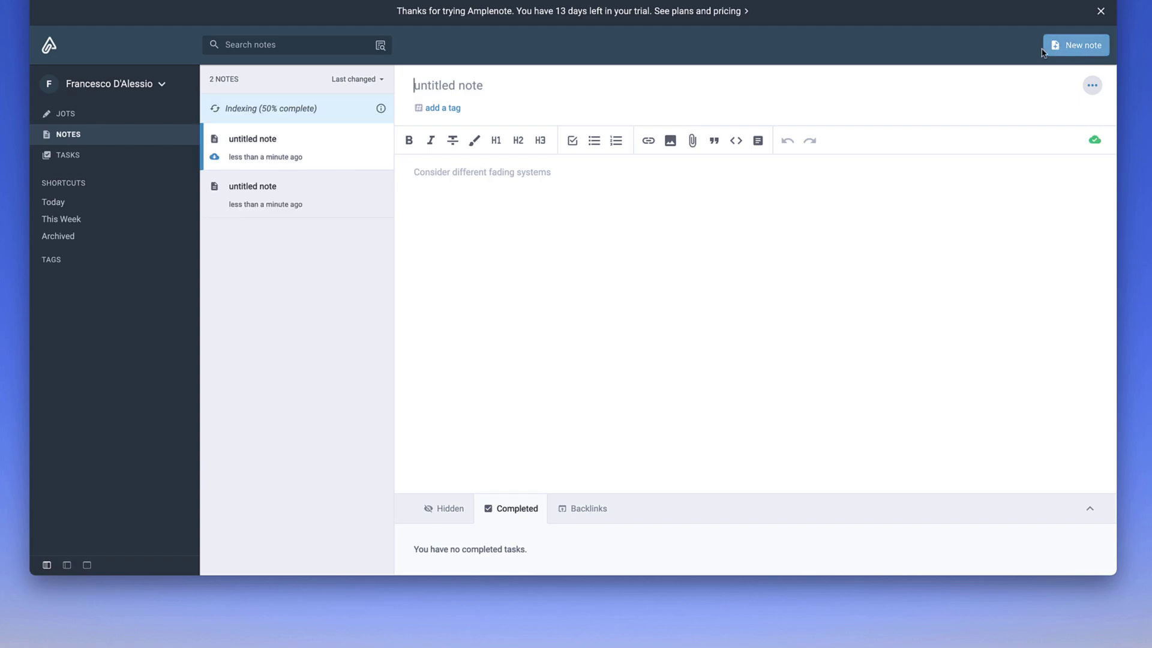
{"action": "left_click", "coordinate": [114, 117]}
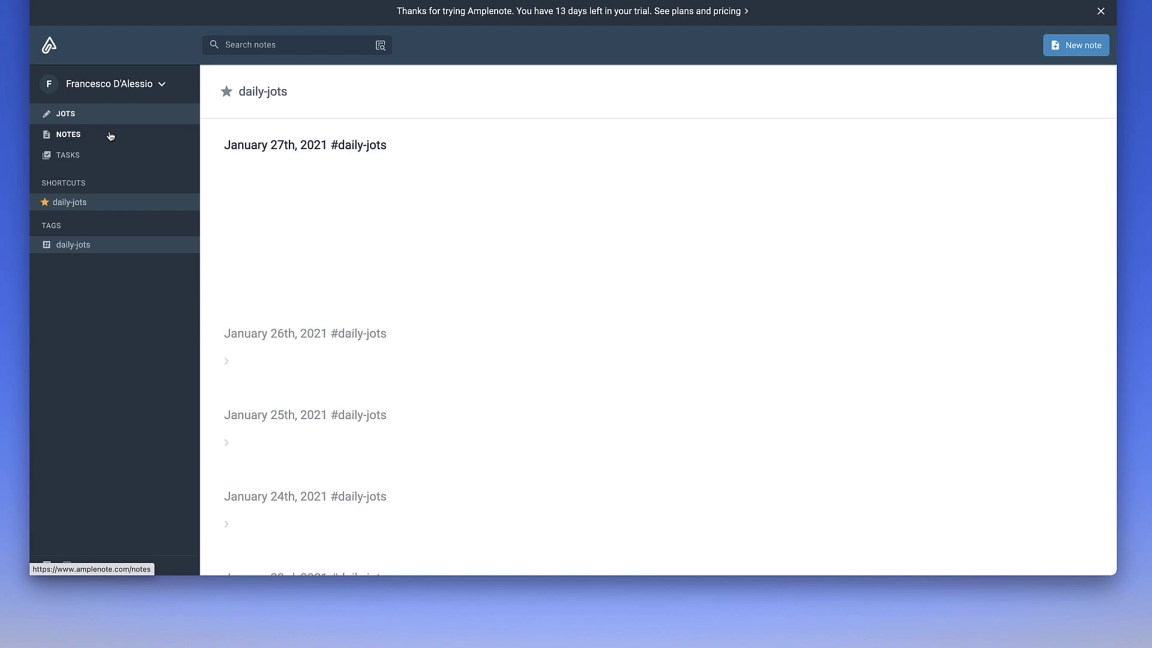
Switch to the list of all notes, then to the Tasks list.
{"action": "left_click", "coordinate": [110, 136]}
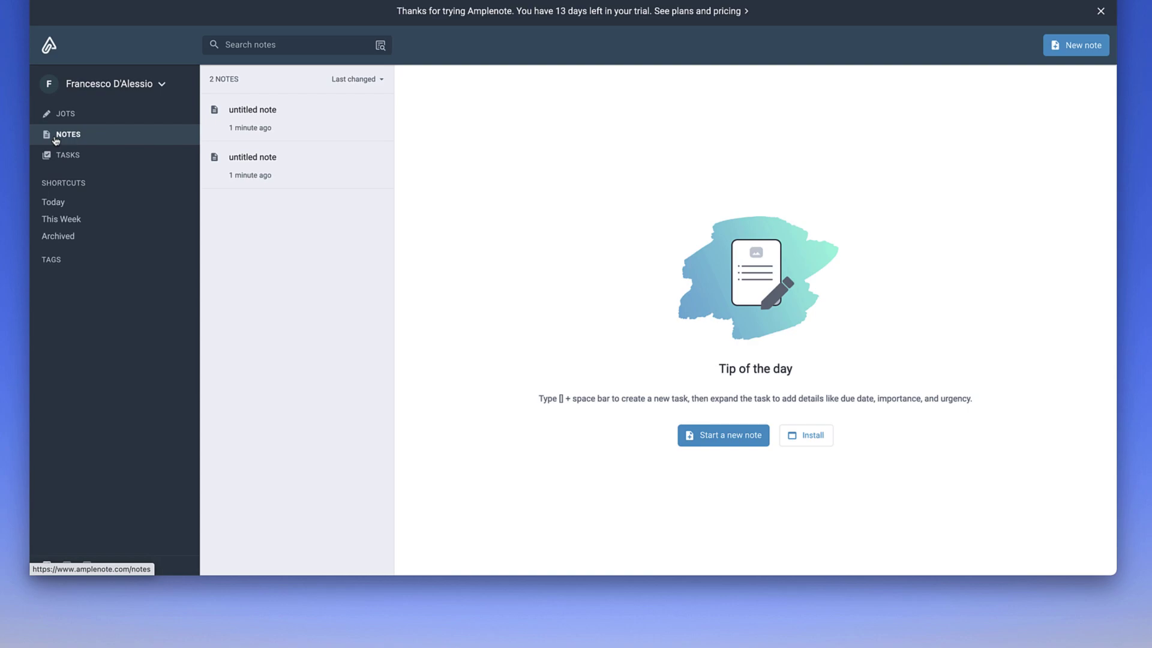
{"action": "left_click", "coordinate": [69, 156]}
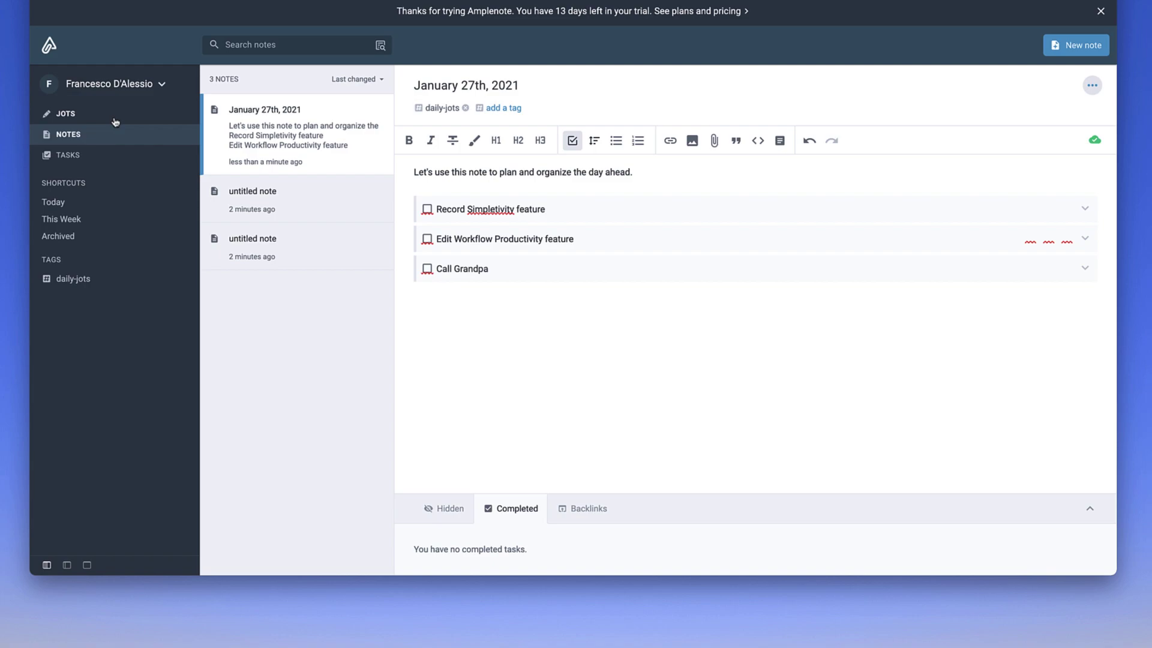
{"action": "left_click", "coordinate": [85, 120]}
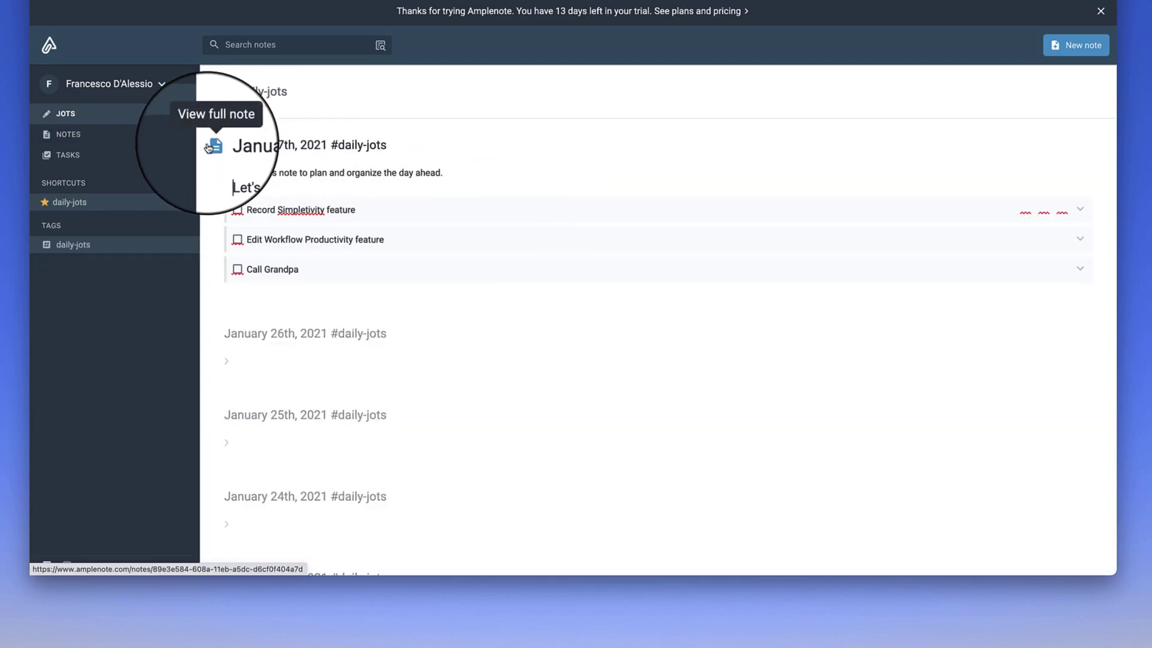
{"action": "left_click", "coordinate": [106, 146]}
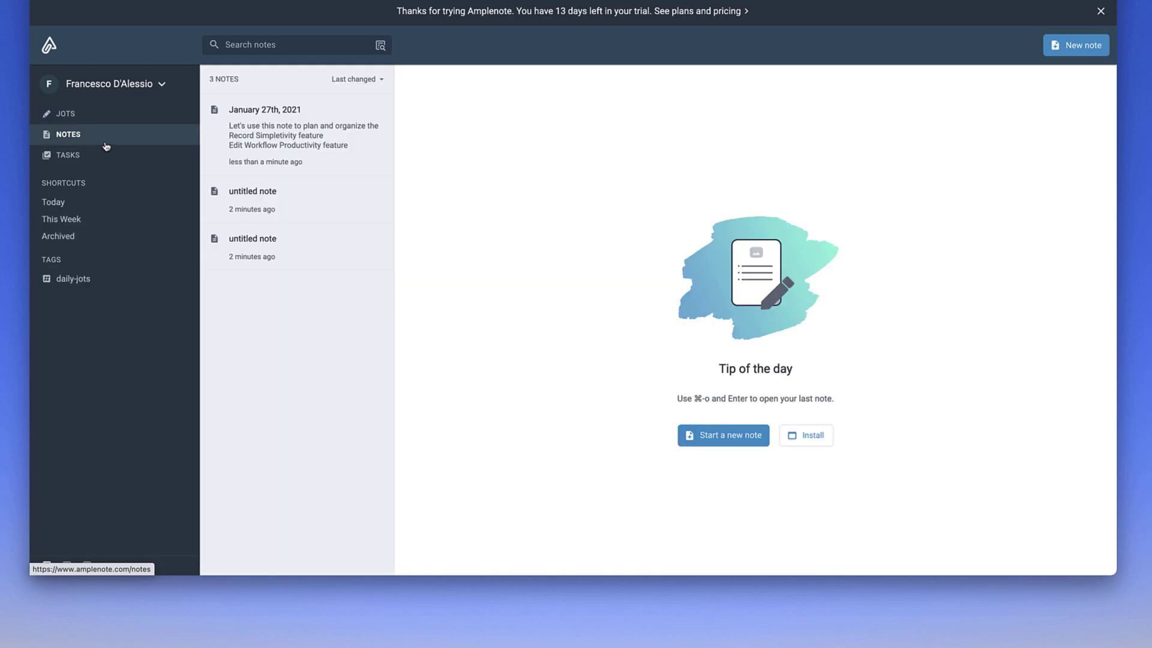
{"action": "left_click", "coordinate": [307, 147]}
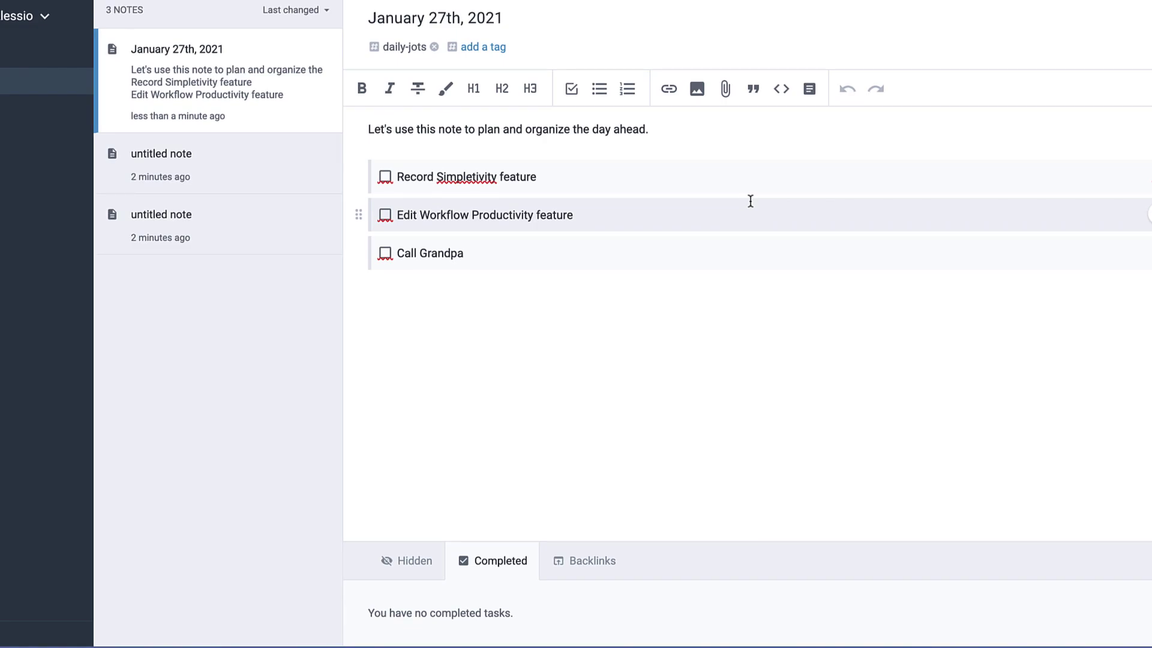
Make the Record Simpletivity feature task due January 27, Important, lasting 30 minutes.
{"action": "left_click", "coordinate": [750, 191]}
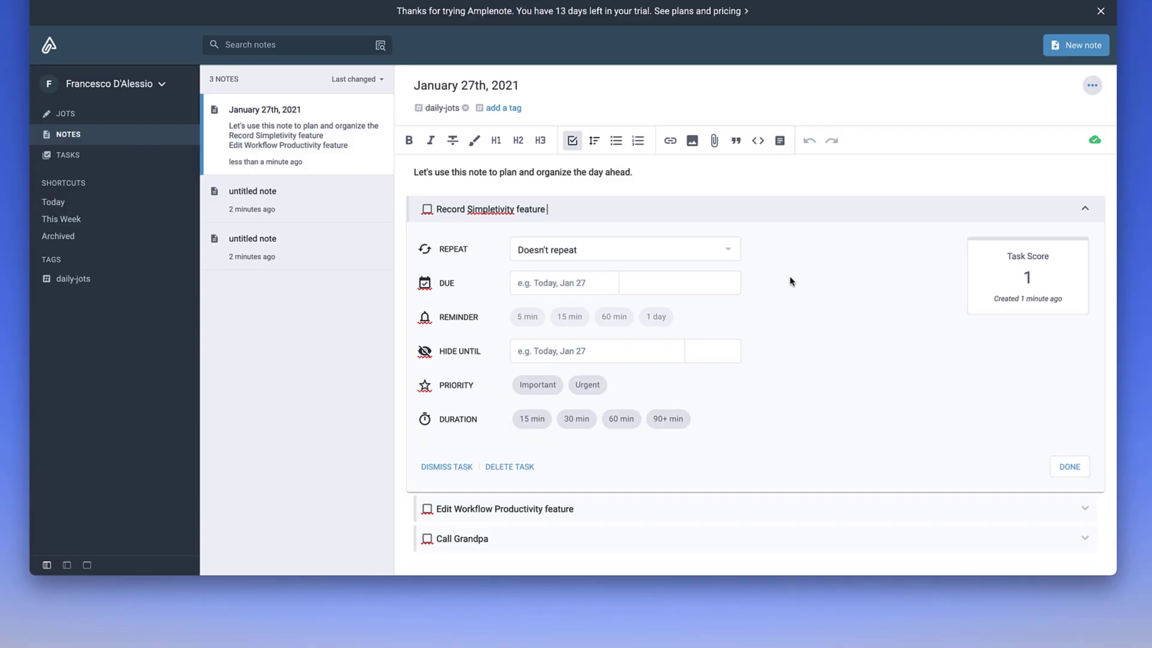
{"action": "left_click", "coordinate": [597, 283]}
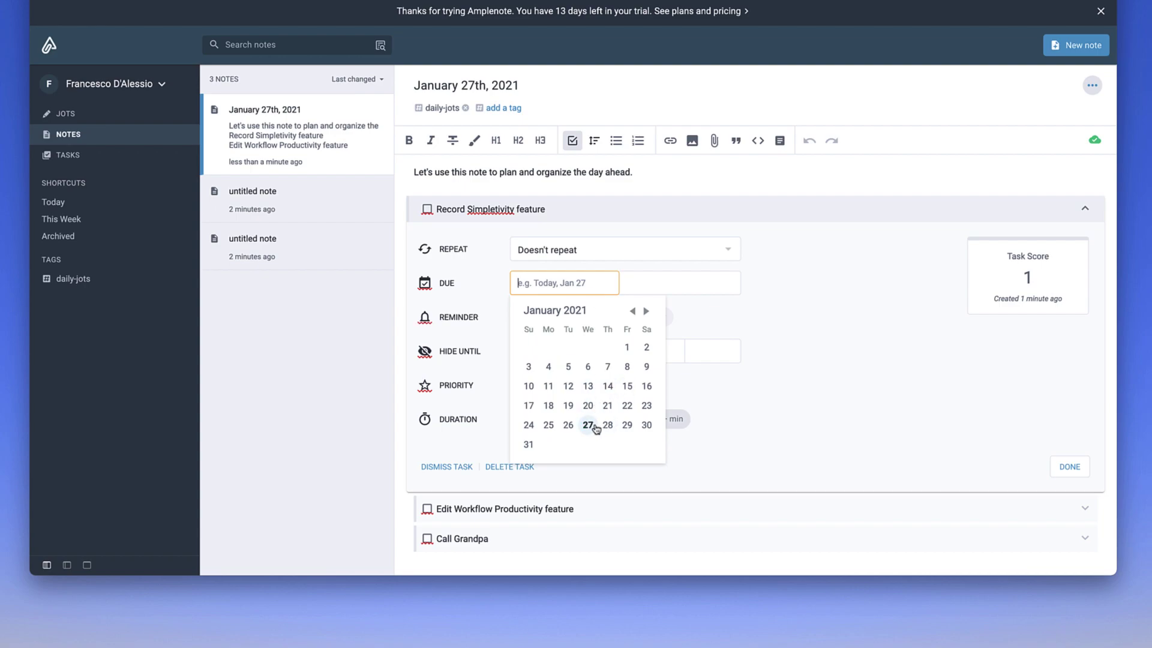
{"action": "left_click", "coordinate": [588, 425]}
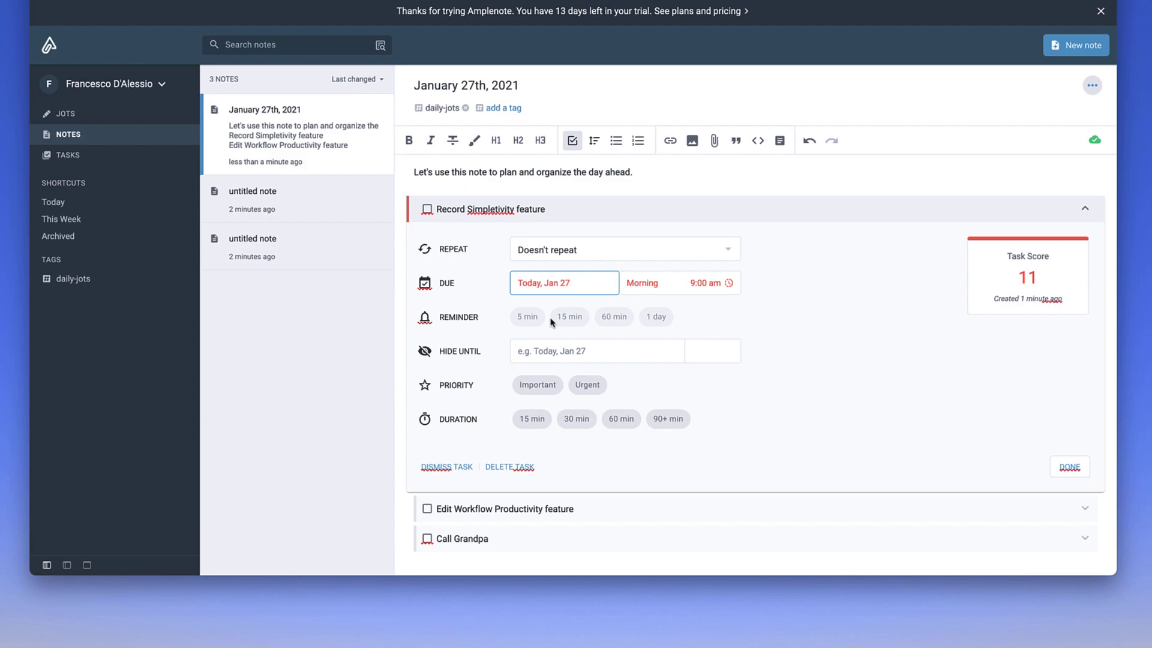
{"action": "left_click", "coordinate": [544, 385]}
{"action": "left_click", "coordinate": [582, 420]}
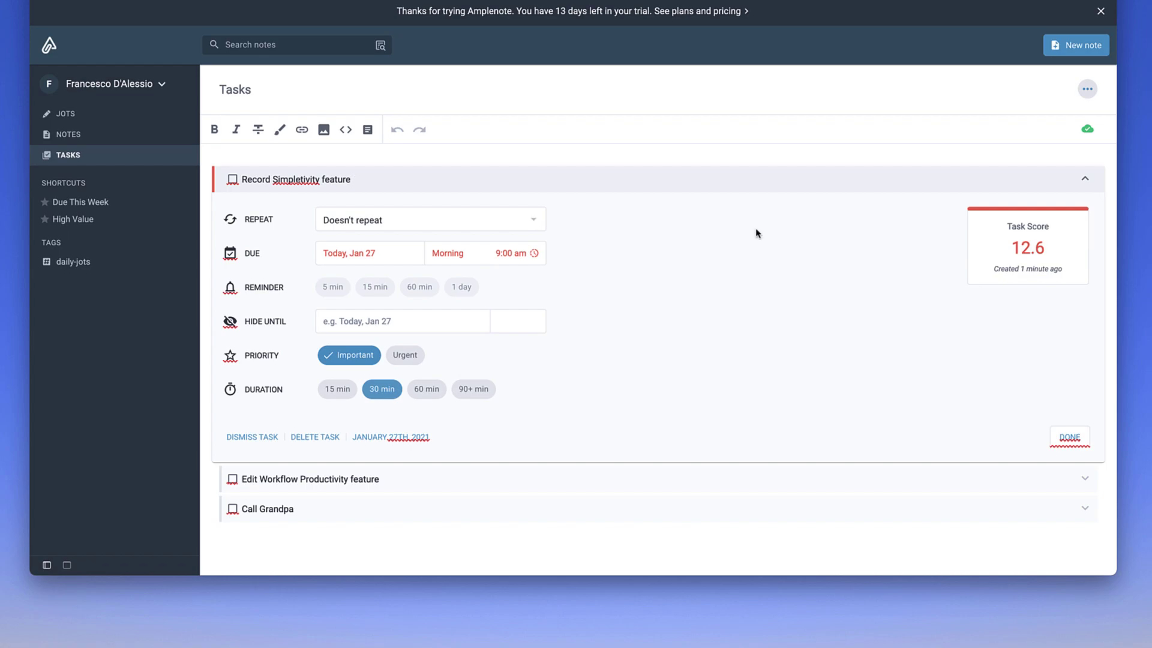
Review the Due This Week and High Value task lists and their sort options.
{"action": "left_click", "coordinate": [93, 209]}
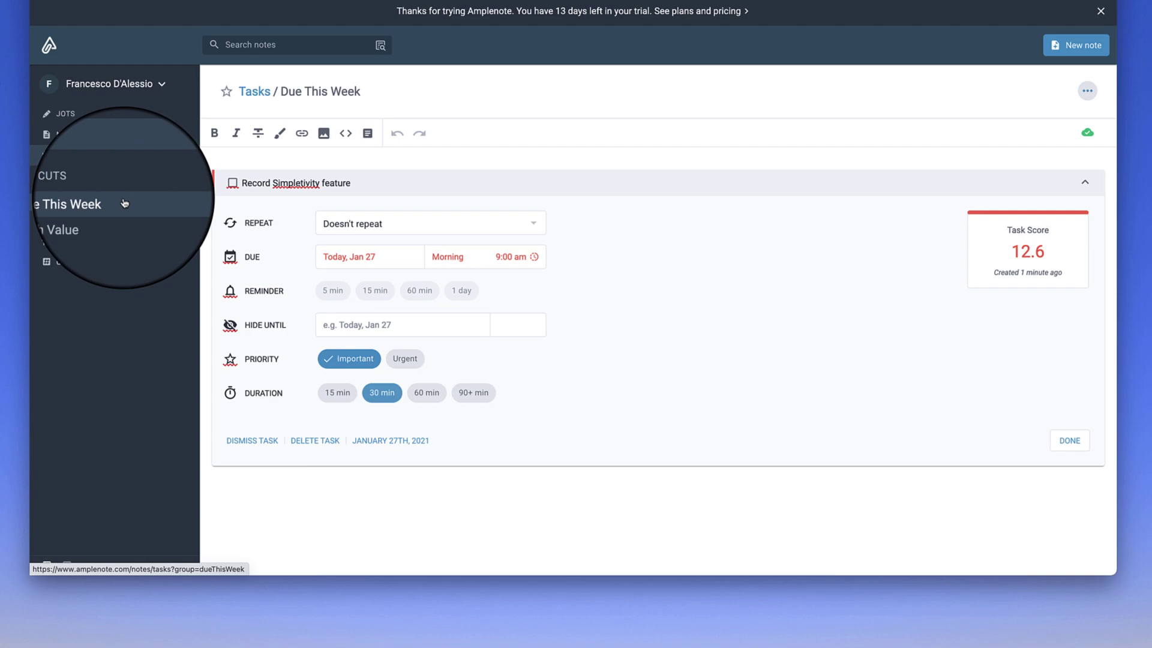
{"action": "left_click", "coordinate": [111, 227]}
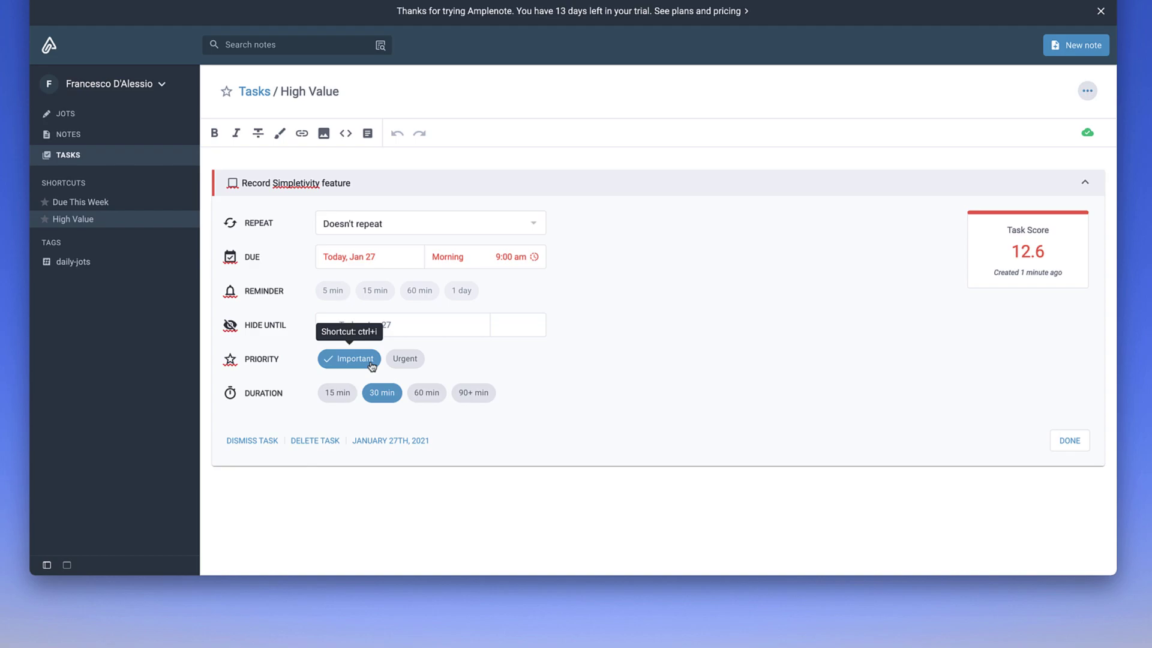
{"action": "left_click", "coordinate": [1087, 91]}
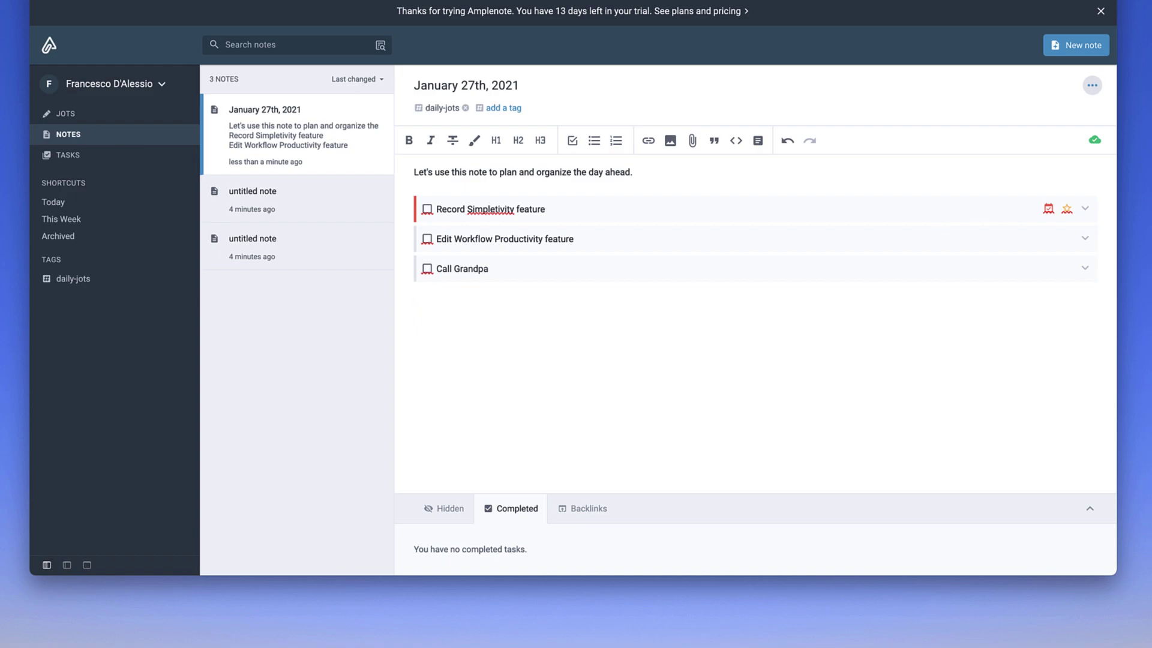
Link 'Chat with Simpletivity' to a new Simpletivity note and confirm the link details.
{"action": "type", "text": "[["}
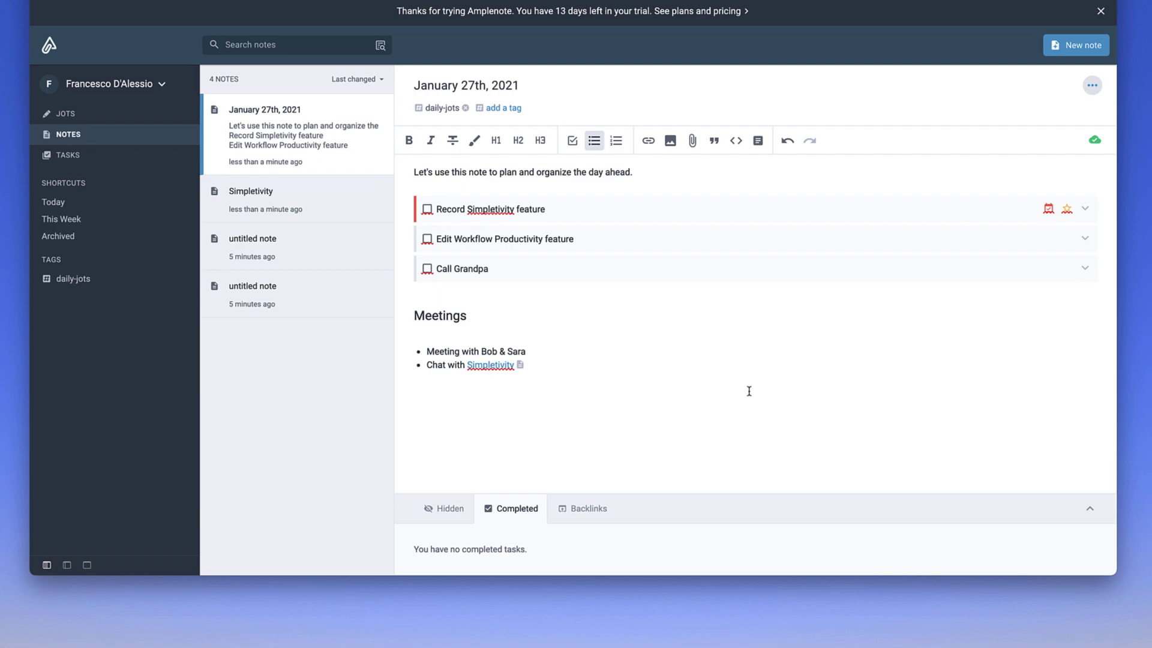
{"action": "left_click", "coordinate": [474, 366]}
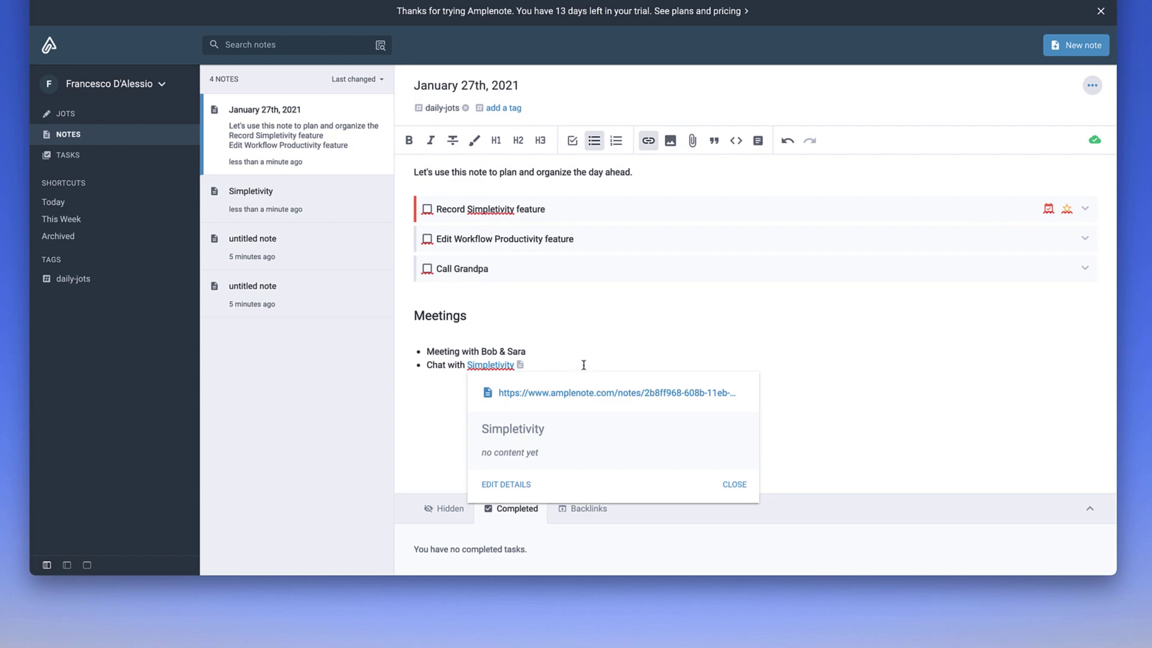
{"action": "left_click", "coordinate": [516, 482]}
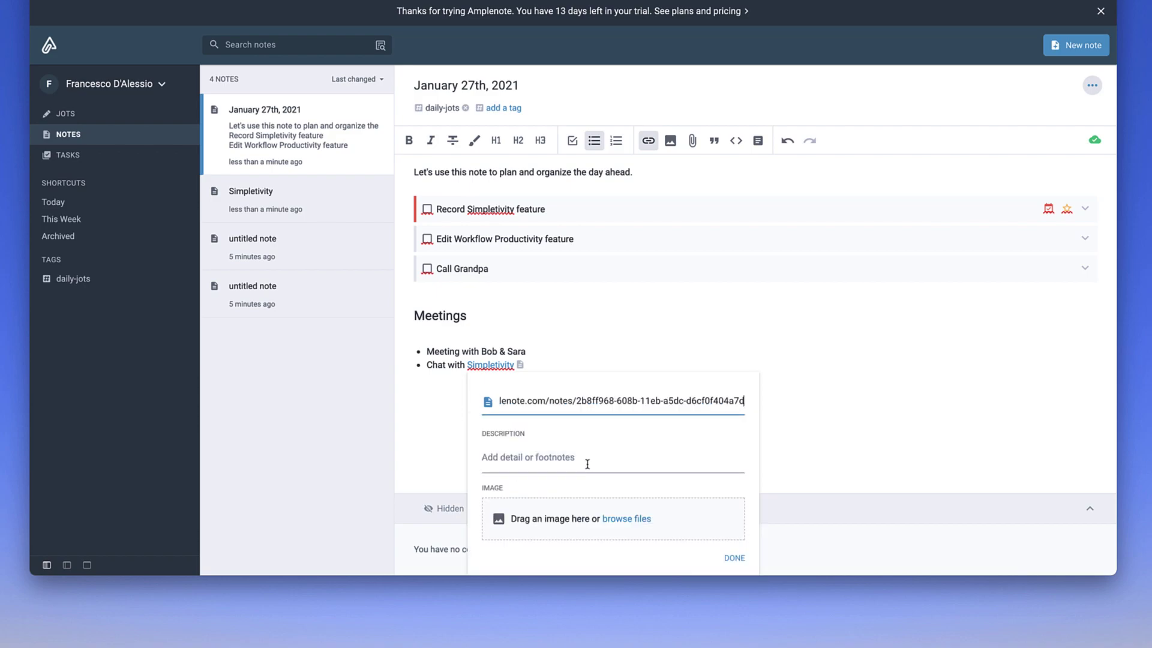
{"action": "left_click", "coordinate": [733, 558]}
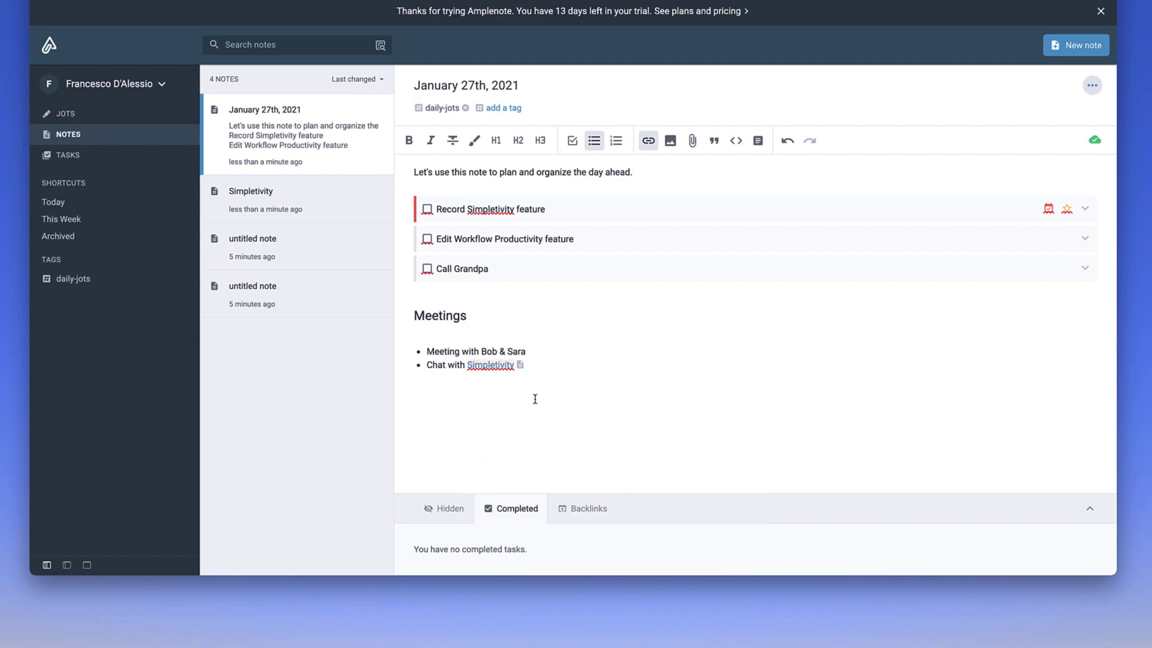
Open the linked Simpletivity note from the January 27th note.
{"action": "left_click", "coordinate": [520, 365]}
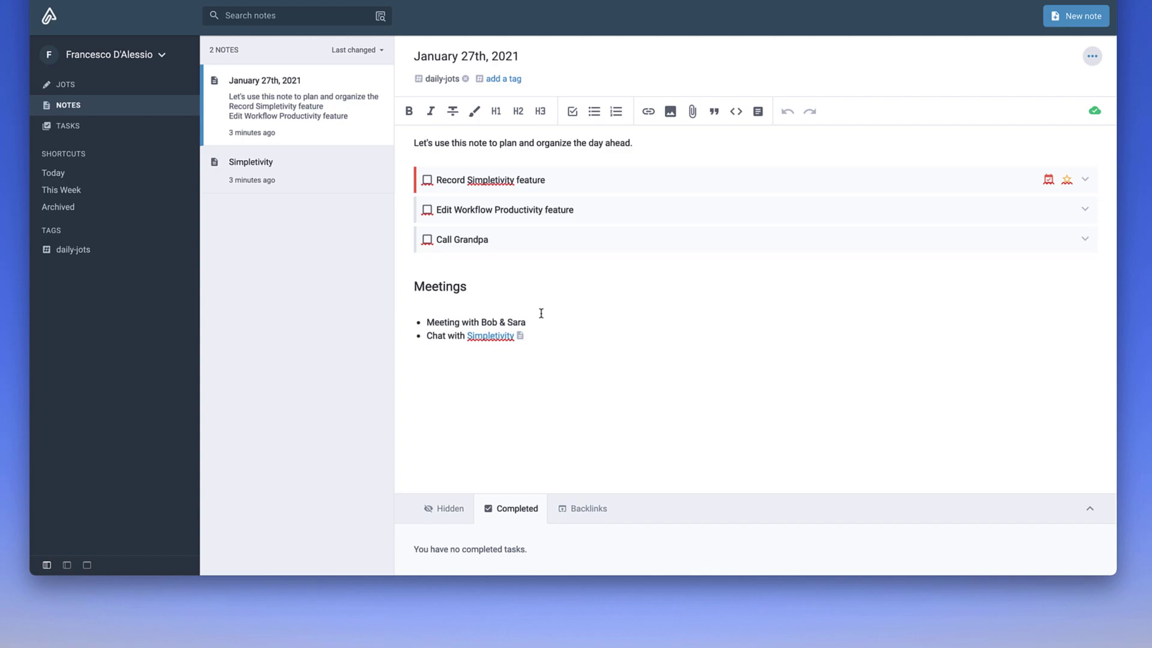
Expand the Record Simpletivity feature task, view the Hide Until calendar, and dismiss it unchanged.
{"action": "left_click", "coordinate": [1085, 179]}
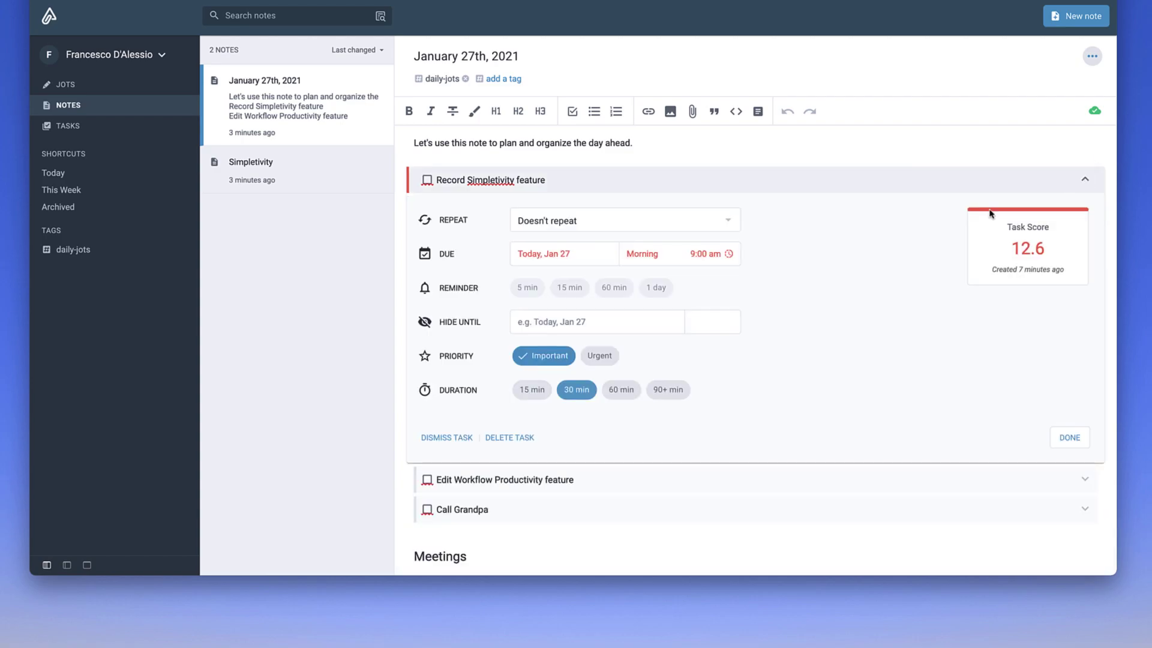
{"action": "left_click", "coordinate": [580, 323]}
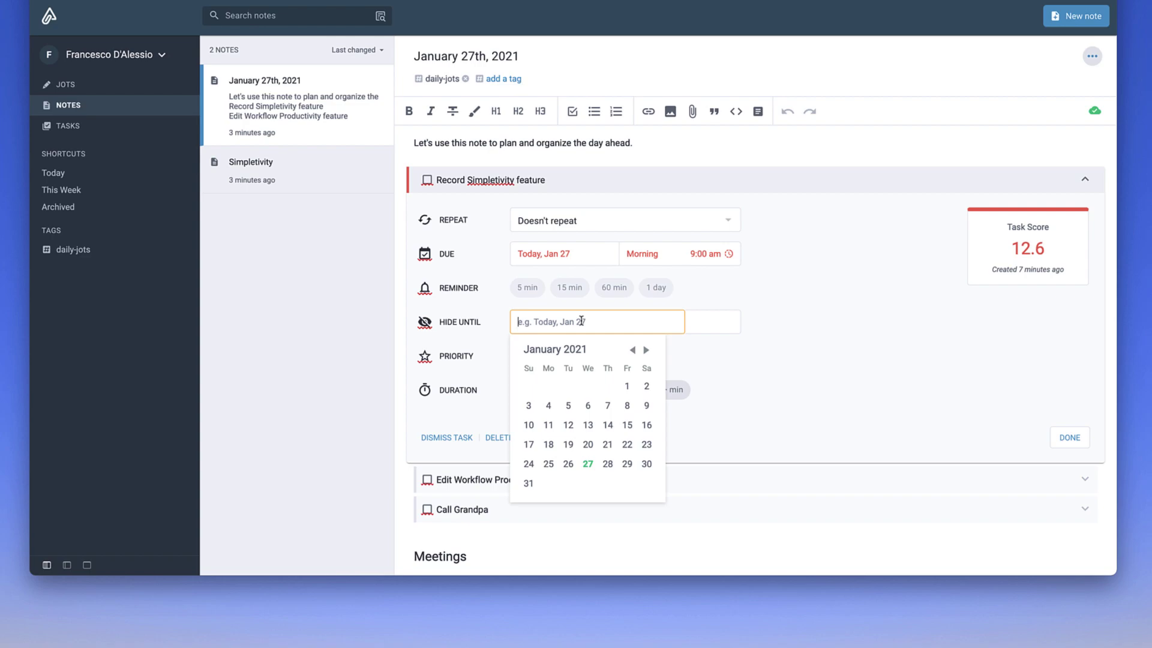
{"action": "key", "text": "Escape"}
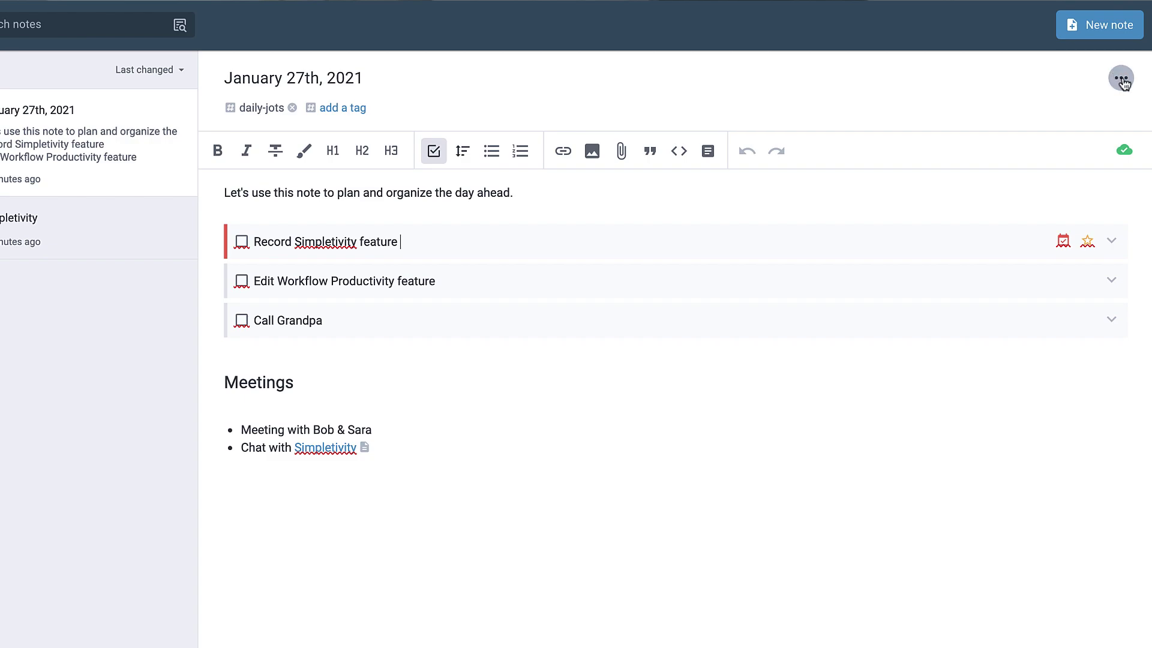
{"action": "left_click", "coordinate": [1121, 78]}
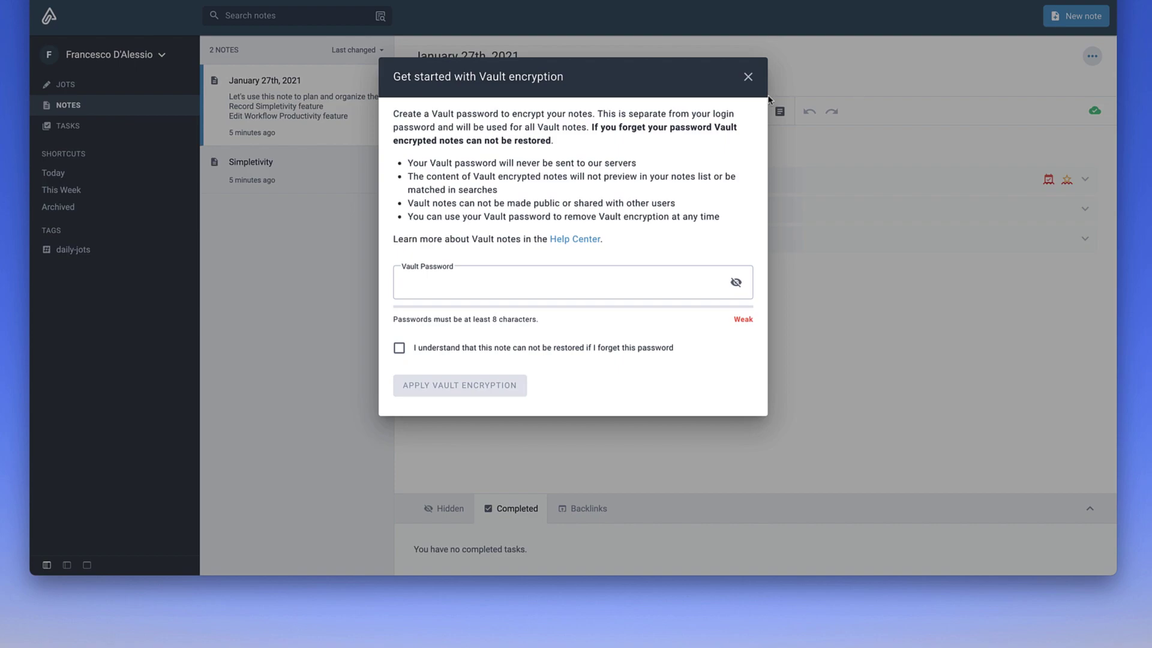
{"action": "left_click", "coordinate": [753, 83]}
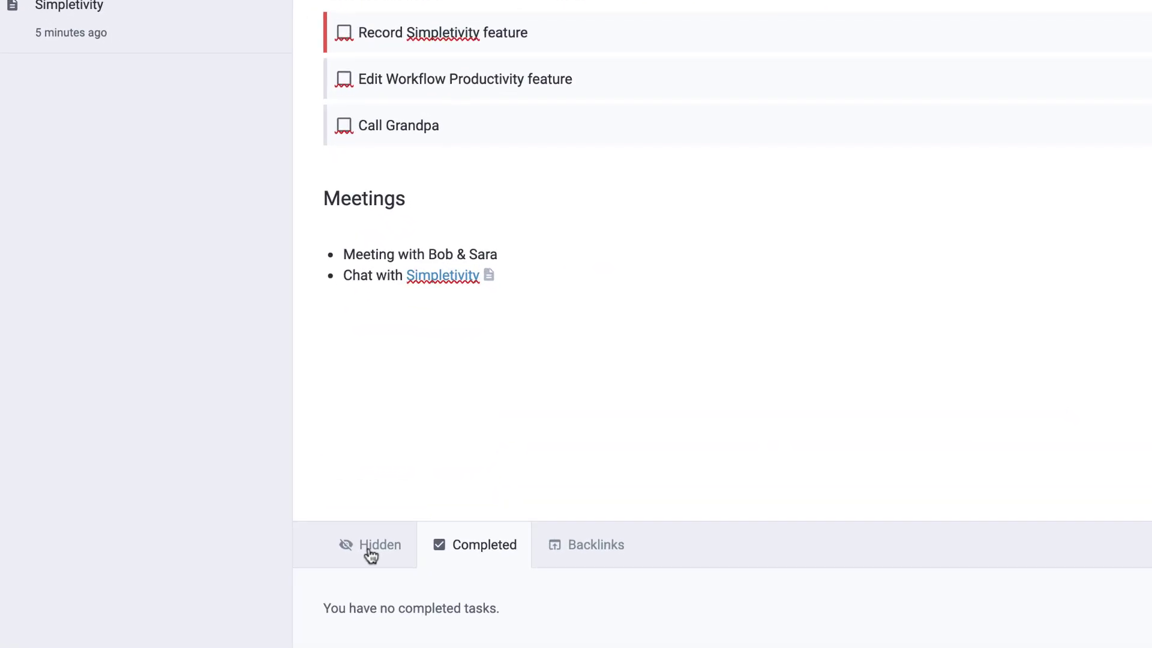
Check the note's Hidden, Completed and Backlinks tabs, then bring up the jump-to-note search.
{"action": "left_click", "coordinate": [370, 552]}
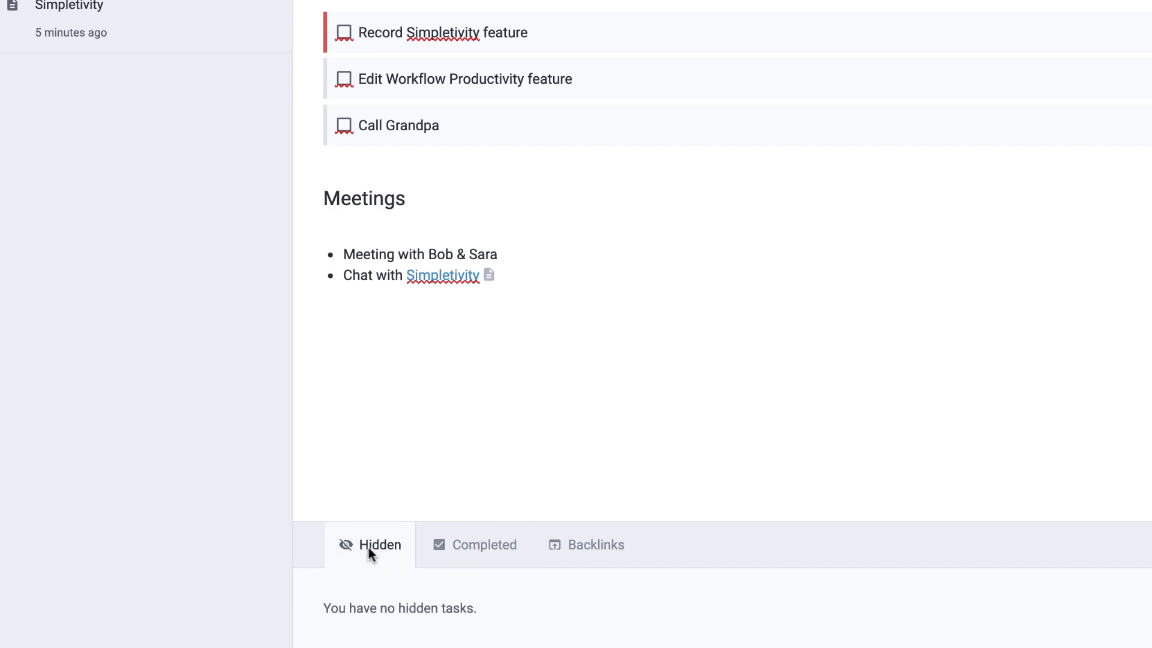
{"action": "left_click", "coordinate": [447, 544]}
{"action": "left_click", "coordinate": [588, 545]}
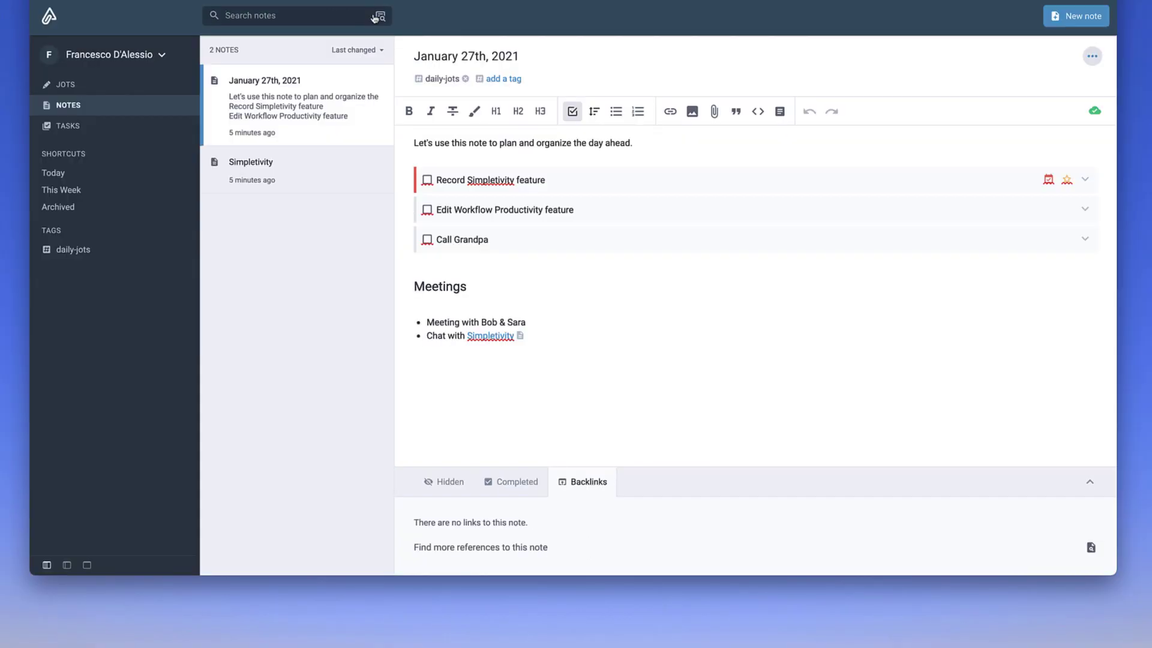
{"action": "left_click", "coordinate": [380, 16]}
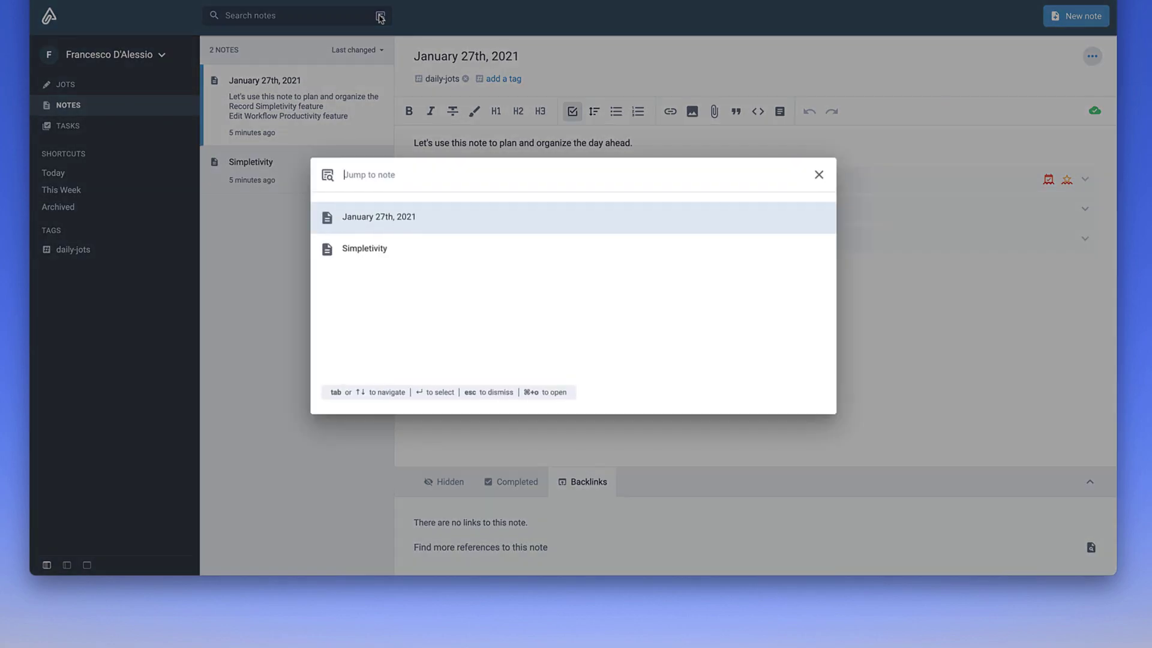